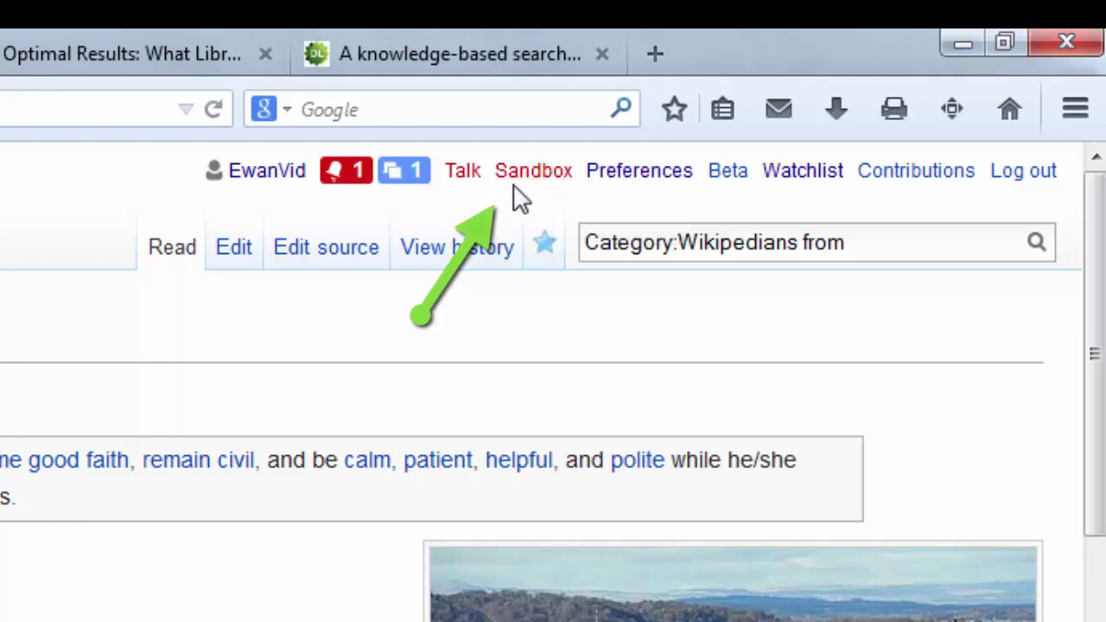
# - Open the user sandbox and add the text "My new article" below the edit line comment
pyautogui.click(522, 192)
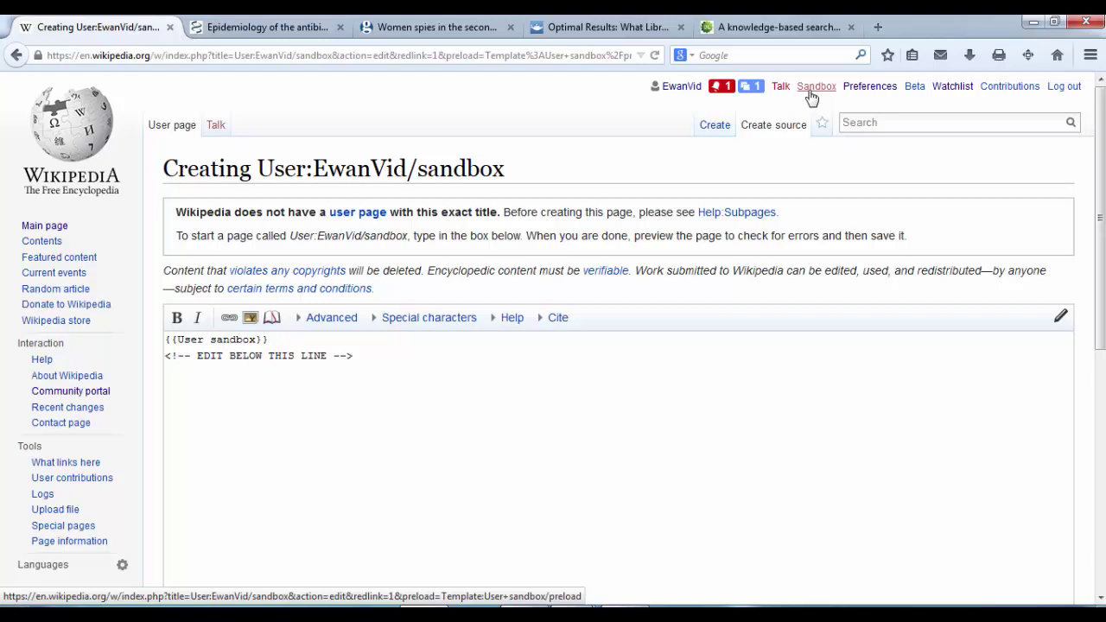
pyautogui.click(375, 372)
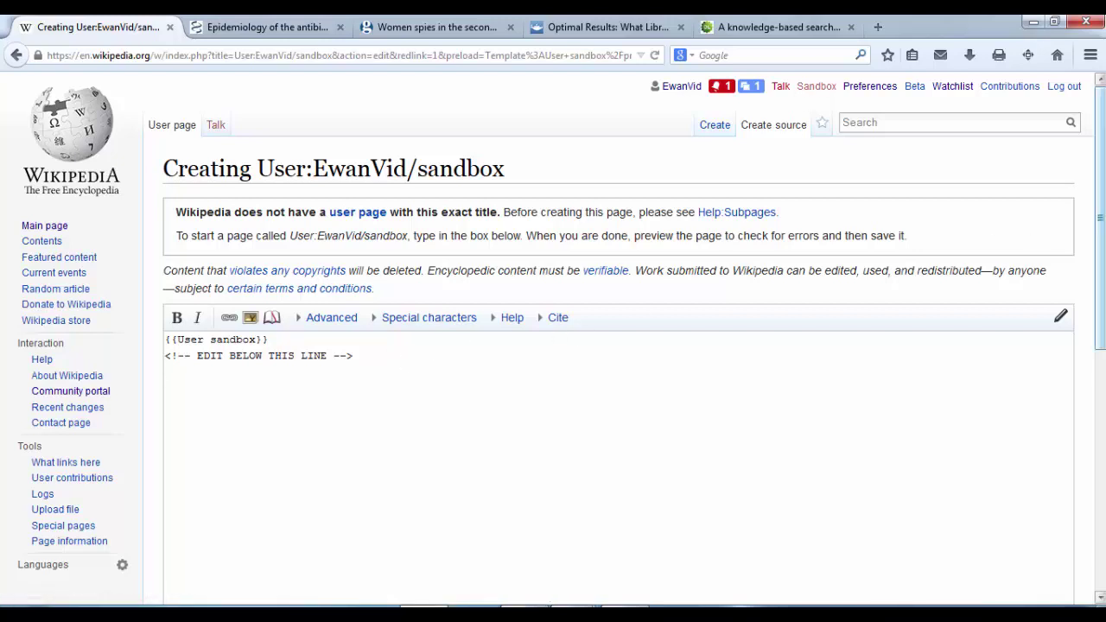
pyautogui.moveTo(1102, 247)
pyautogui.mouseDown()
pyautogui.moveTo(1103, 515)
pyautogui.moveTo(1104, 248)
pyautogui.mouseUp()
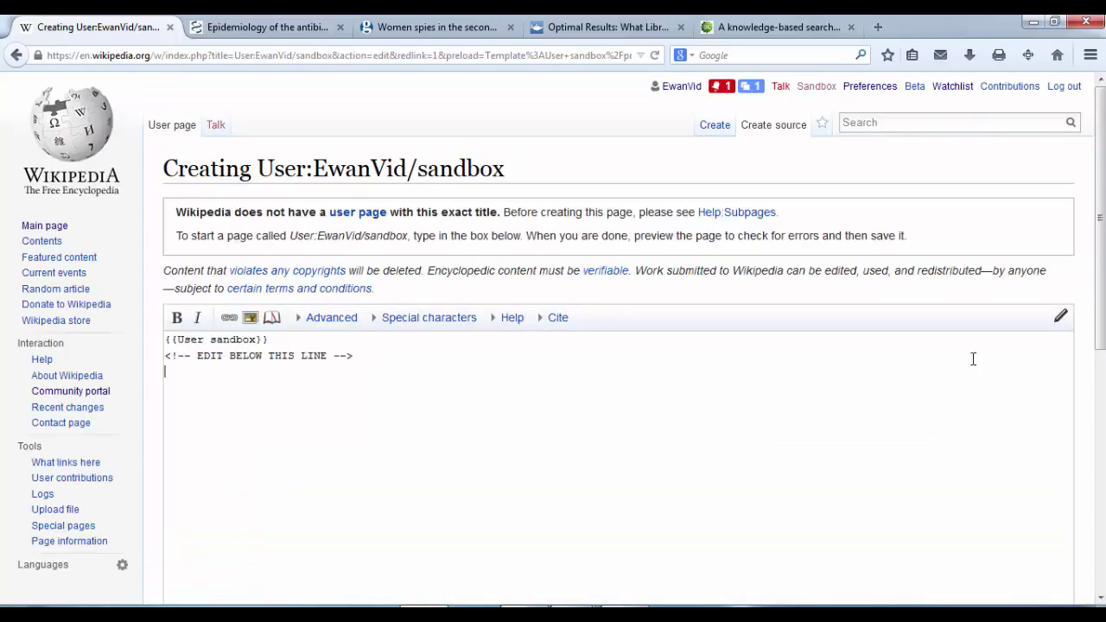
pyautogui.write('My new article')
# - Enter the edit summary "Created a sandbox area" and save the sandbox page
pyautogui.scroll(-2, 1100, 259)
pyautogui.scroll(-5, 240, 536)
pyautogui.click(230, 449)
pyautogui.write('Created a sandbox')
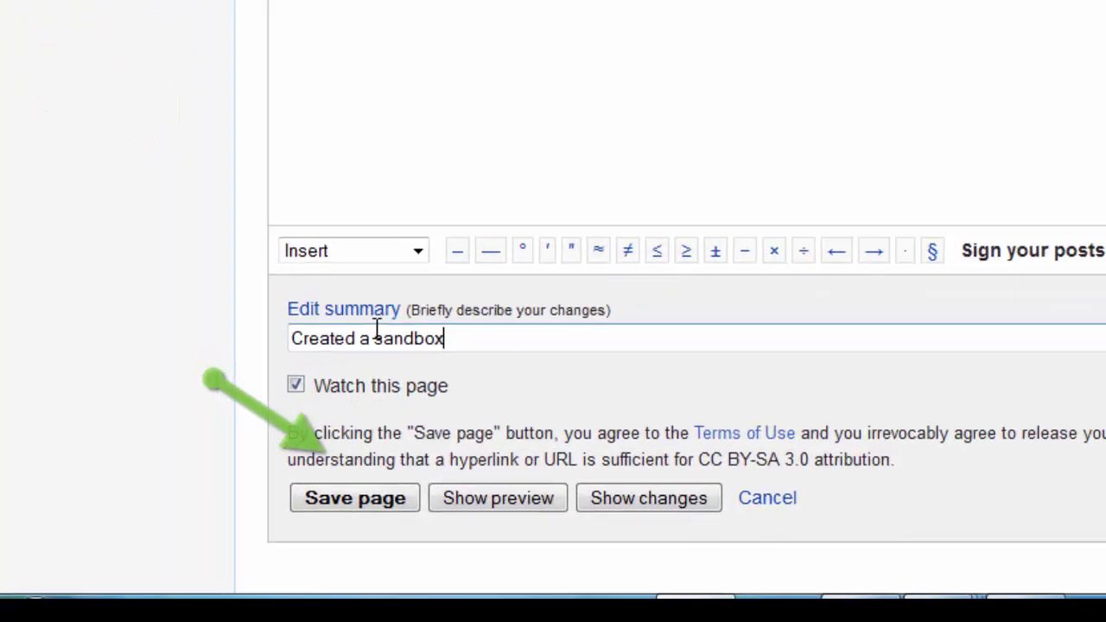
pyautogui.write(' area')
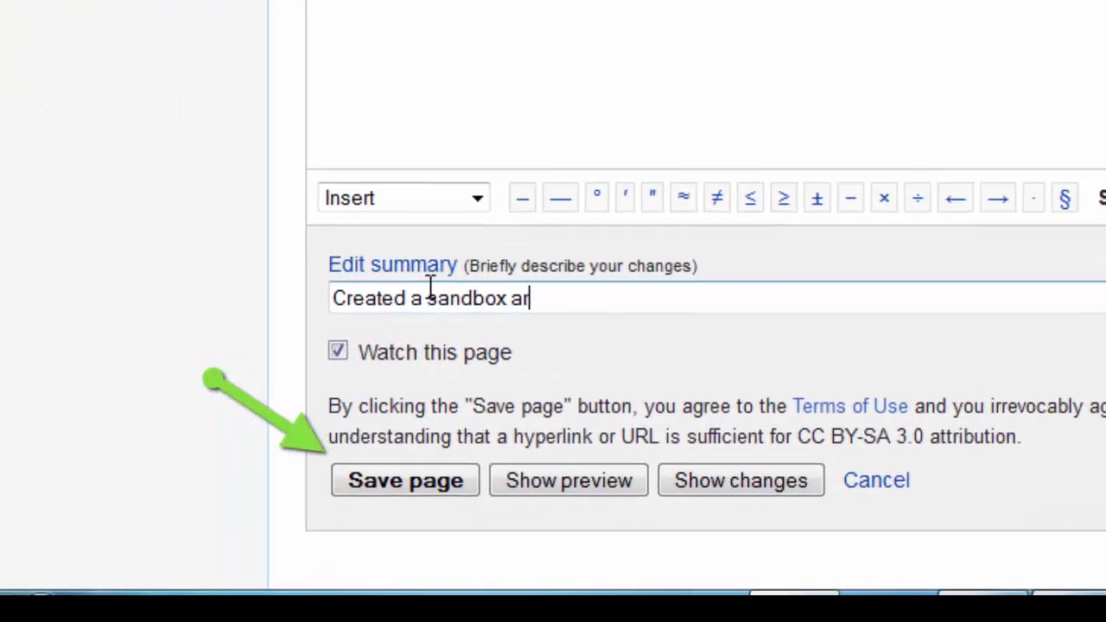
pyautogui.click(338, 501)
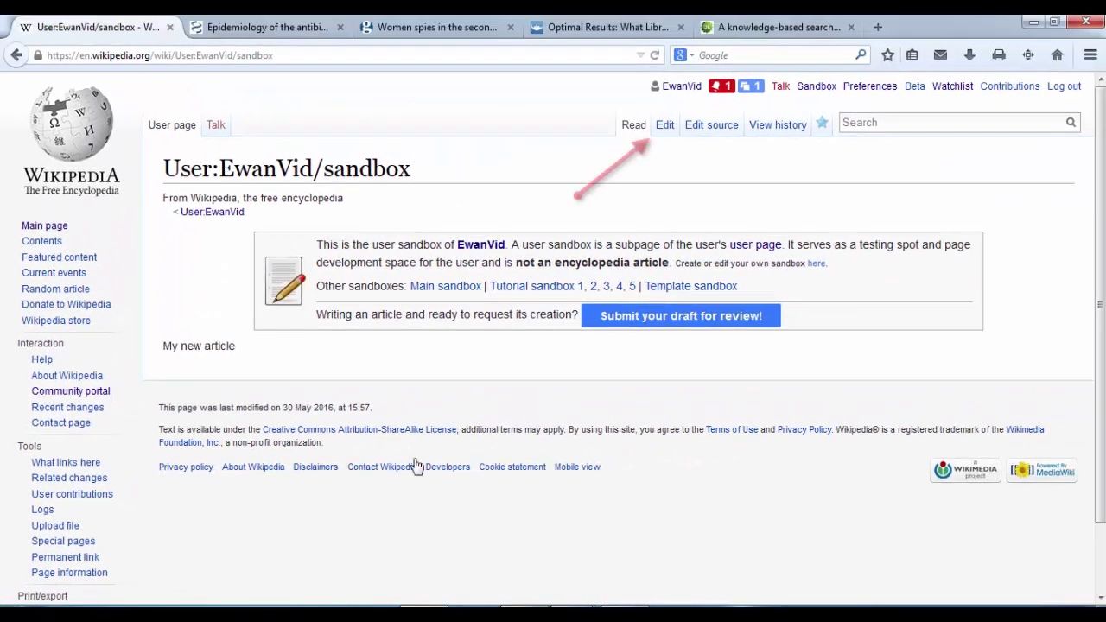
# - Open the sandbox in the visual editor and select the line "My new article"
pyautogui.click(666, 126)
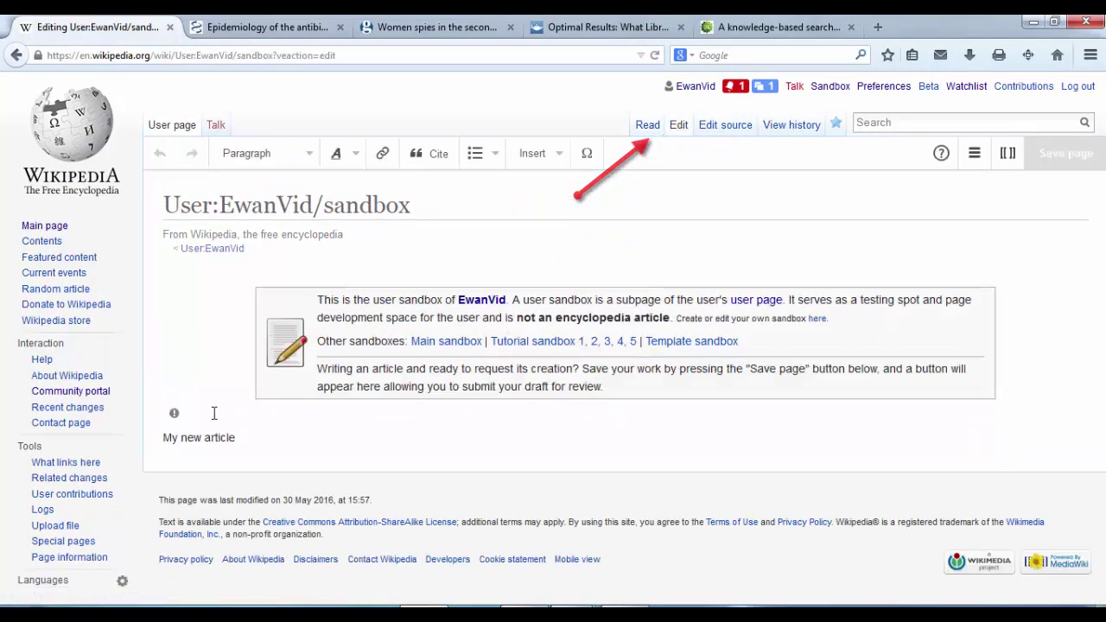
pyautogui.moveTo(237, 438); pyautogui.dragTo(145, 442)
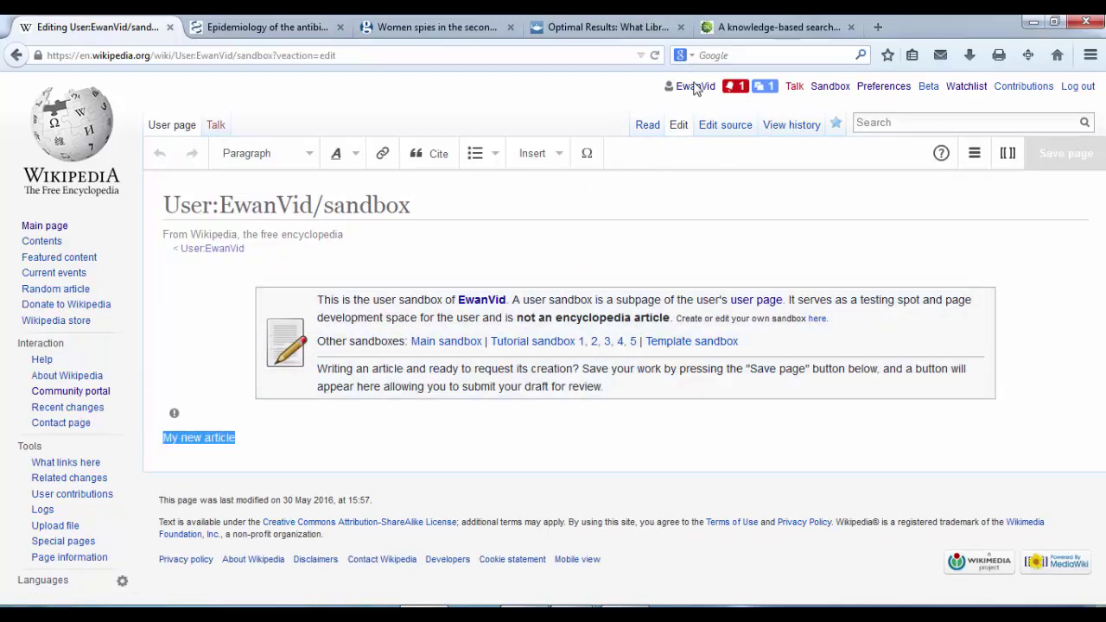
# - Open the account's user page and examine its sections from the introduction down to the references and categories
pyautogui.click(696, 88)
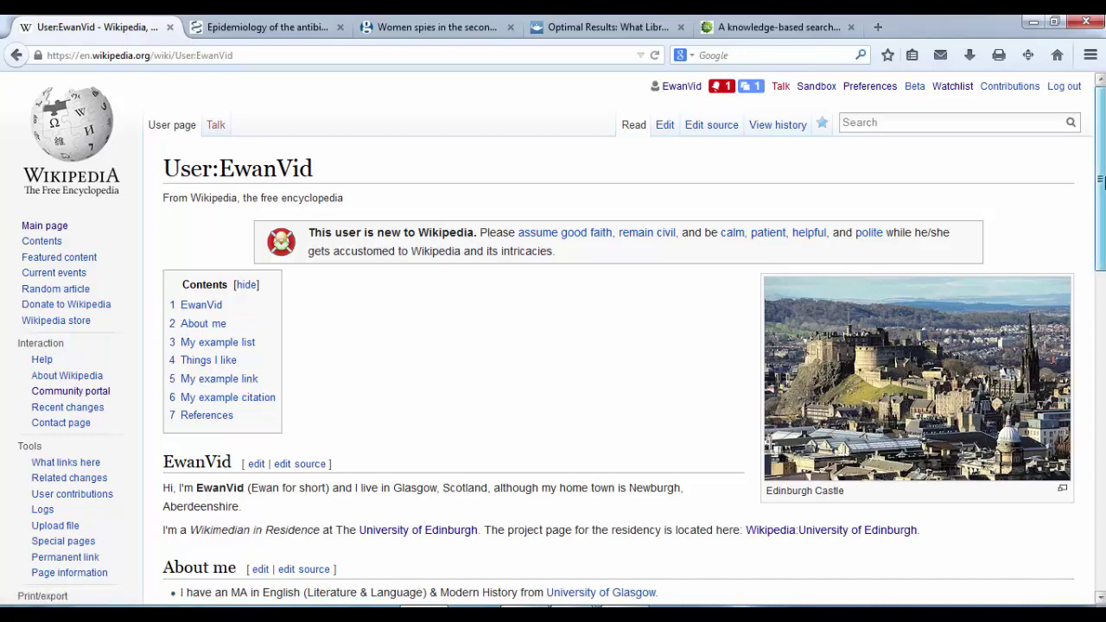
pyautogui.scroll(-2, 619, 345)
pyautogui.scroll(-2, 619, 346)
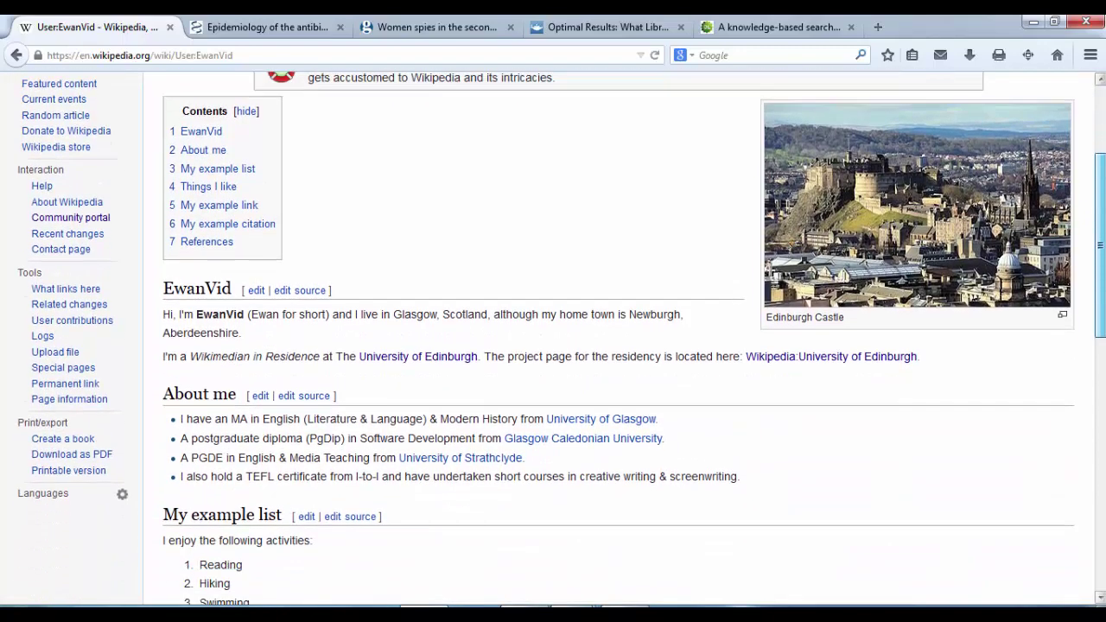
pyautogui.scroll(-6, 619, 345)
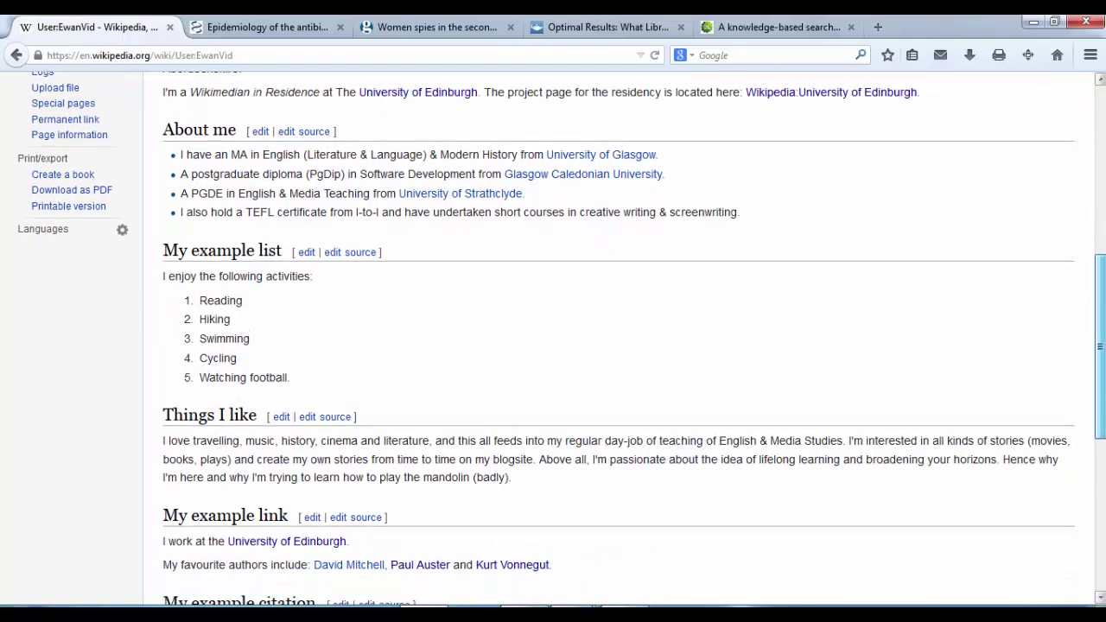
pyautogui.scroll(-8, 1093, 494)
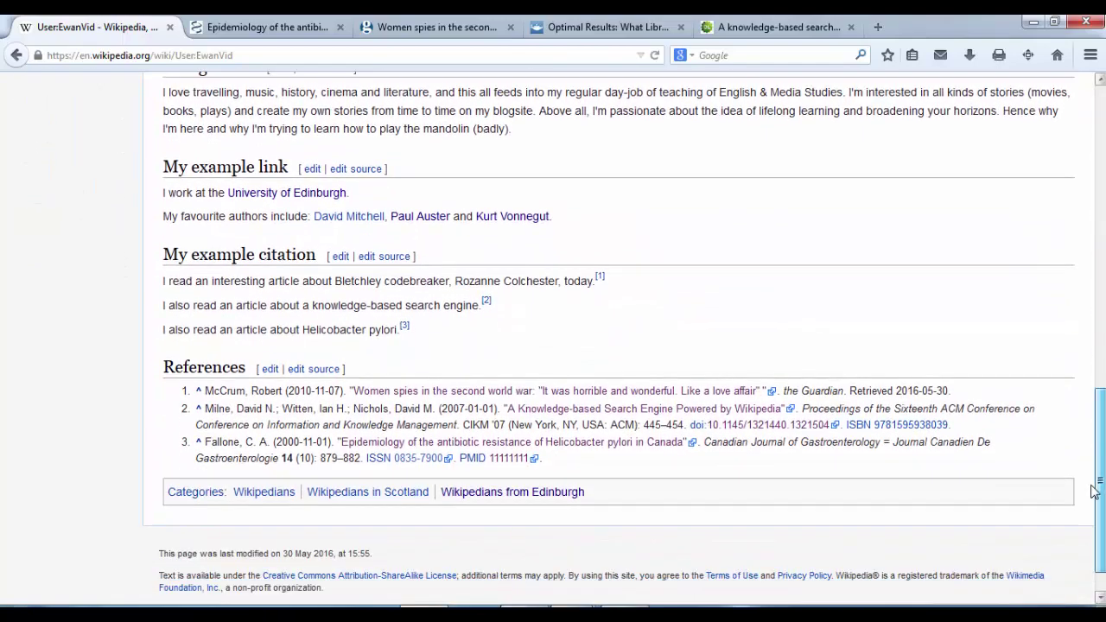
pyautogui.scroll(15, 1093, 494)
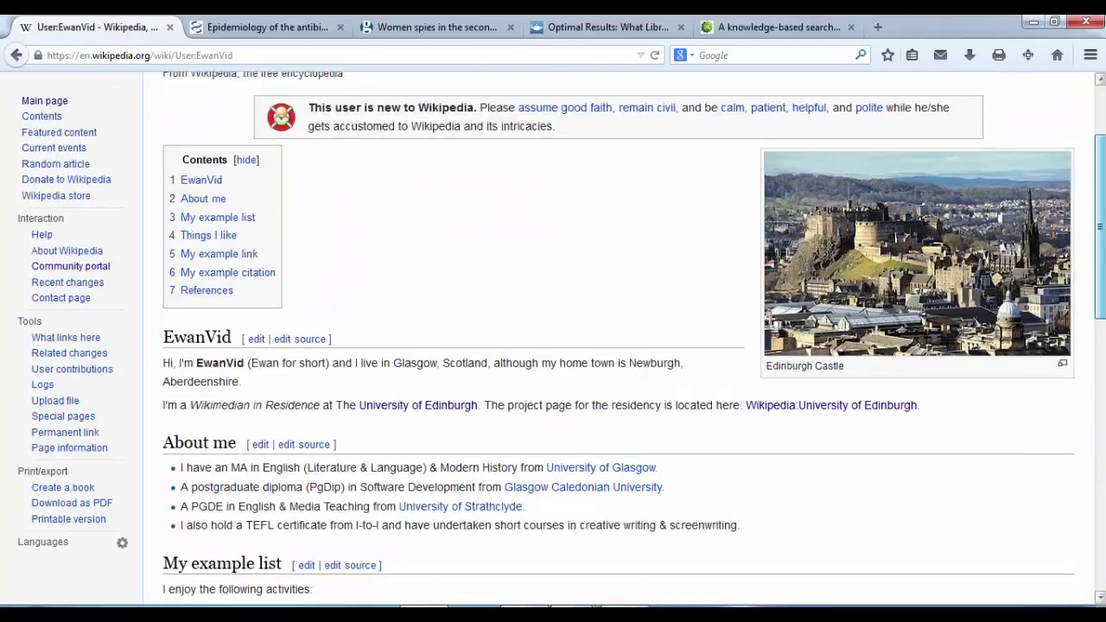
pyautogui.scroll(1, 624, 338)
pyautogui.scroll(2, 624, 338)
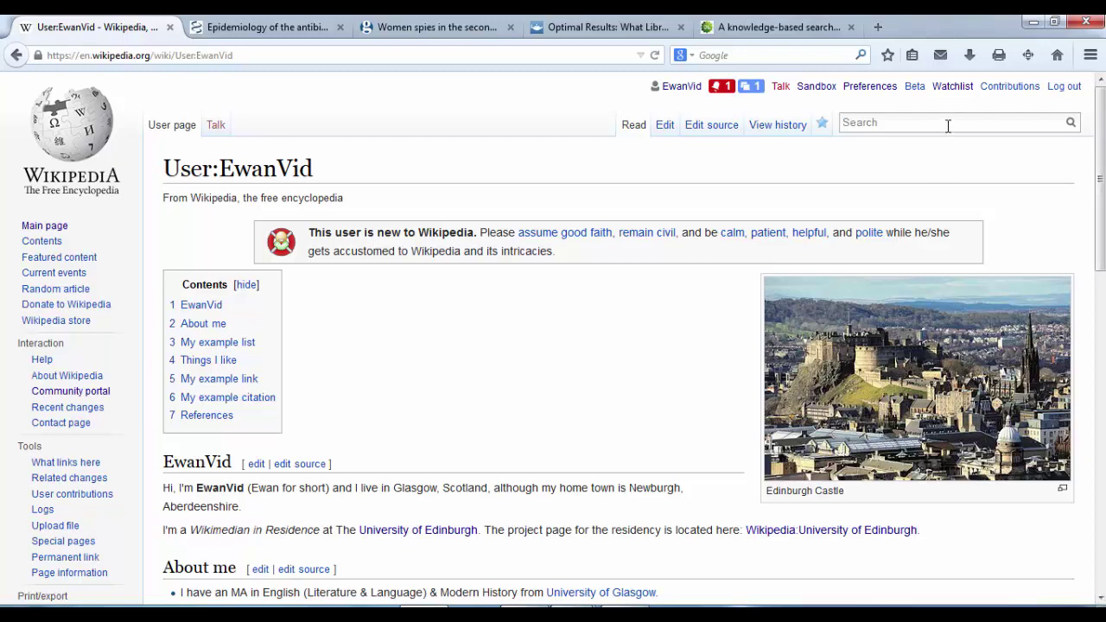
# - Search Wikipedia for "Eduard Bersudsky", check the results, and start creating the article with that title
pyautogui.write('Eduard ')
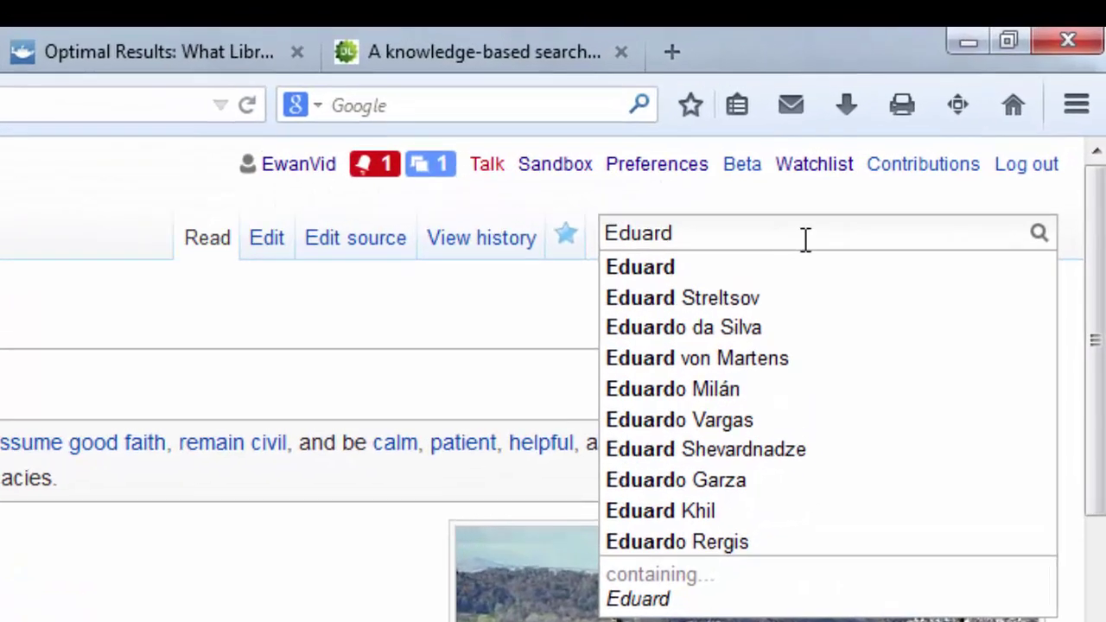
pyautogui.write('Bersudsky')
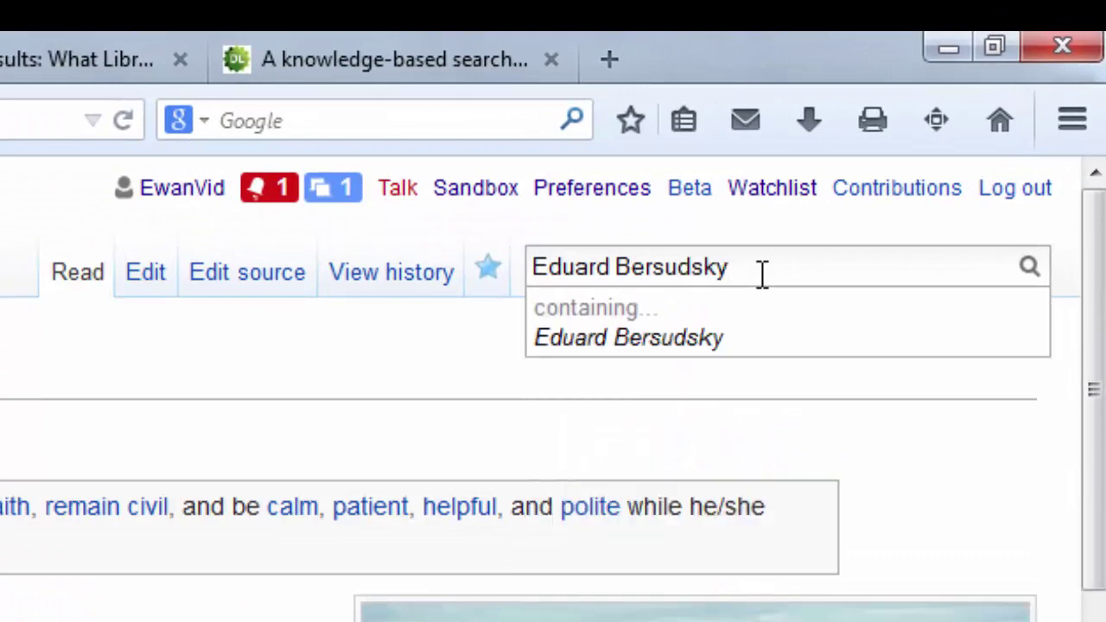
pyautogui.press('Return')
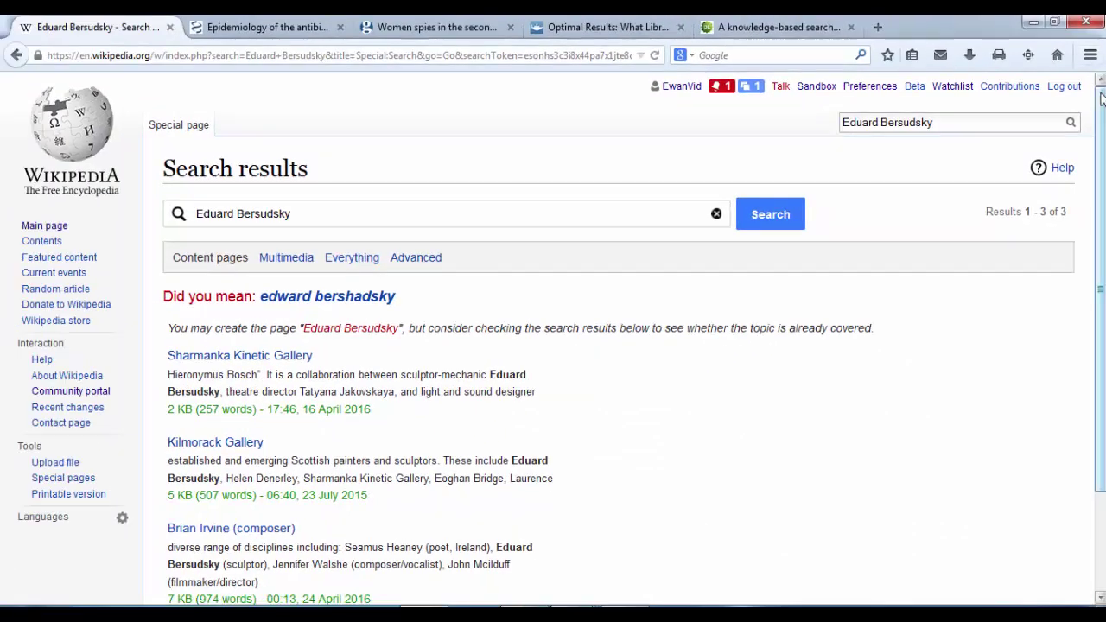
pyautogui.moveTo(1102, 98); pyautogui.dragTo(1102, 195)
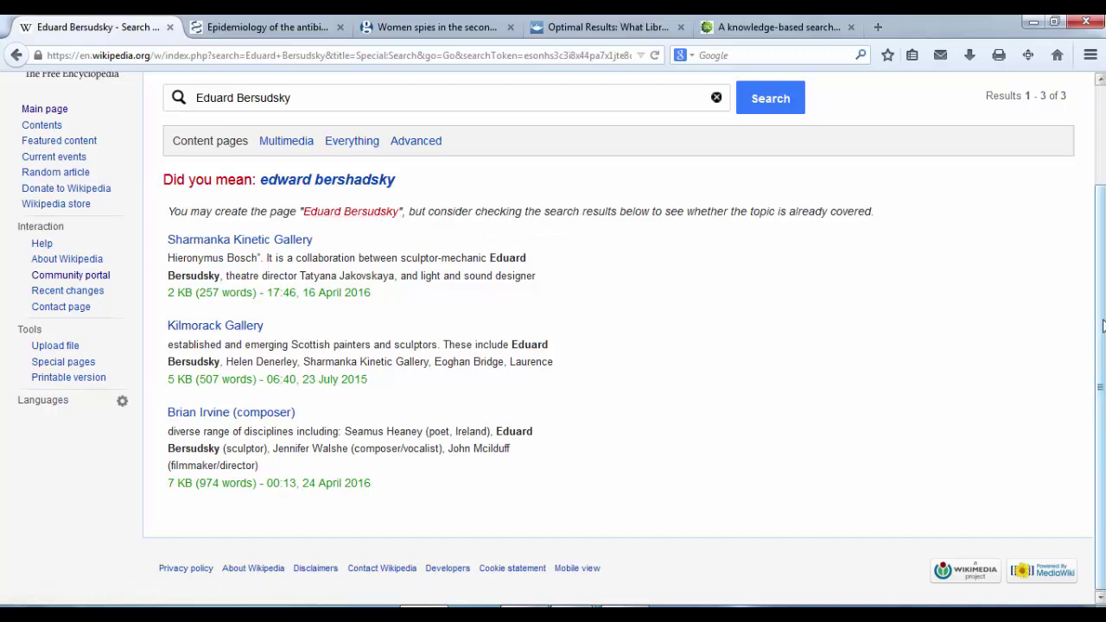
pyautogui.scroll(2, 1100, 276)
pyautogui.scroll(2, 1099, 276)
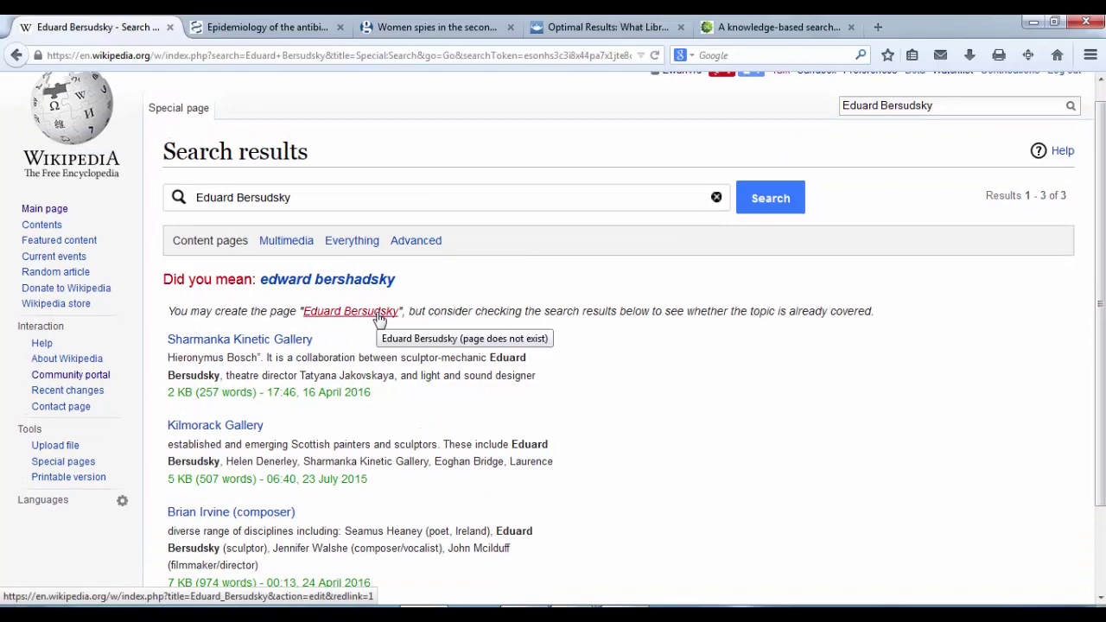
pyautogui.click(378, 312)
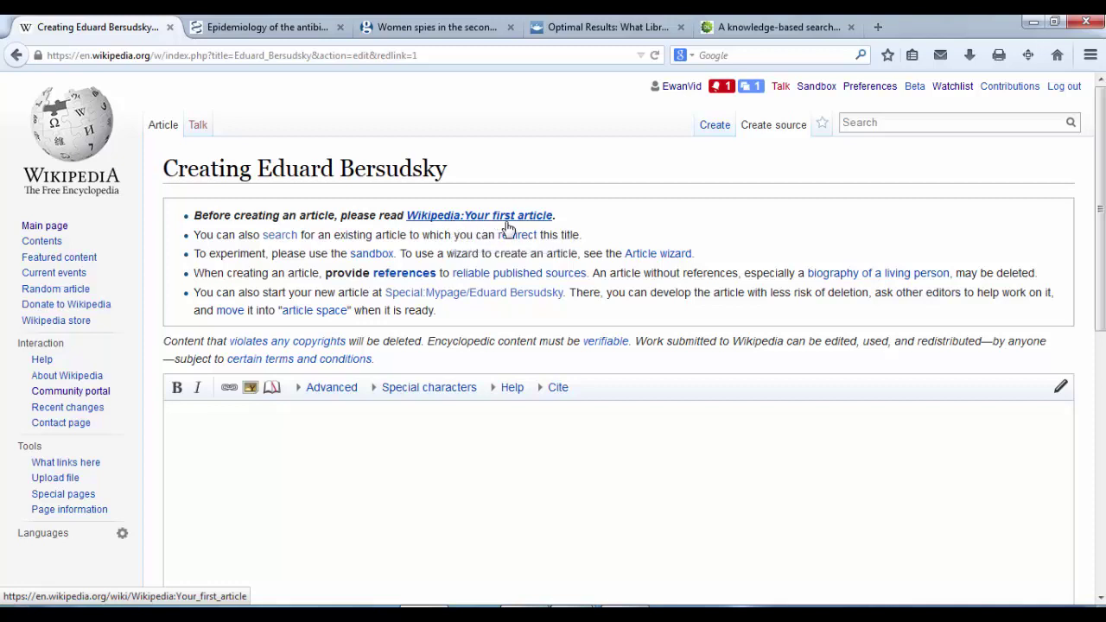
# - Look up the Wikipedia:Article titles policy page, skim it, and return to the new article's source editor
pyautogui.click(913, 123)
pyautogui.write('WP:')
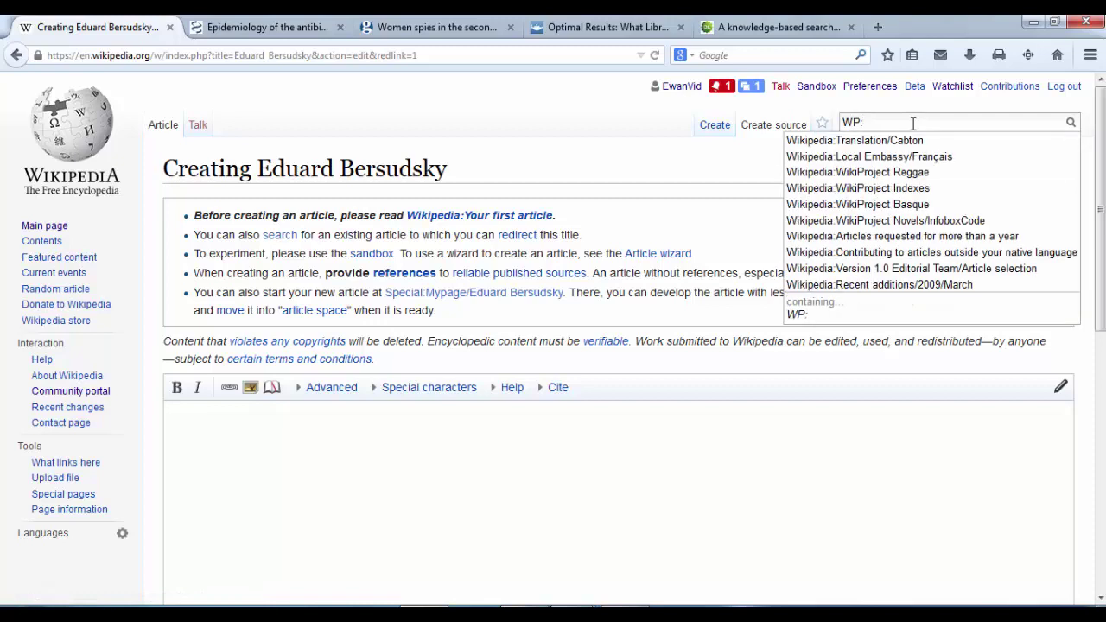
pyautogui.write('Article')
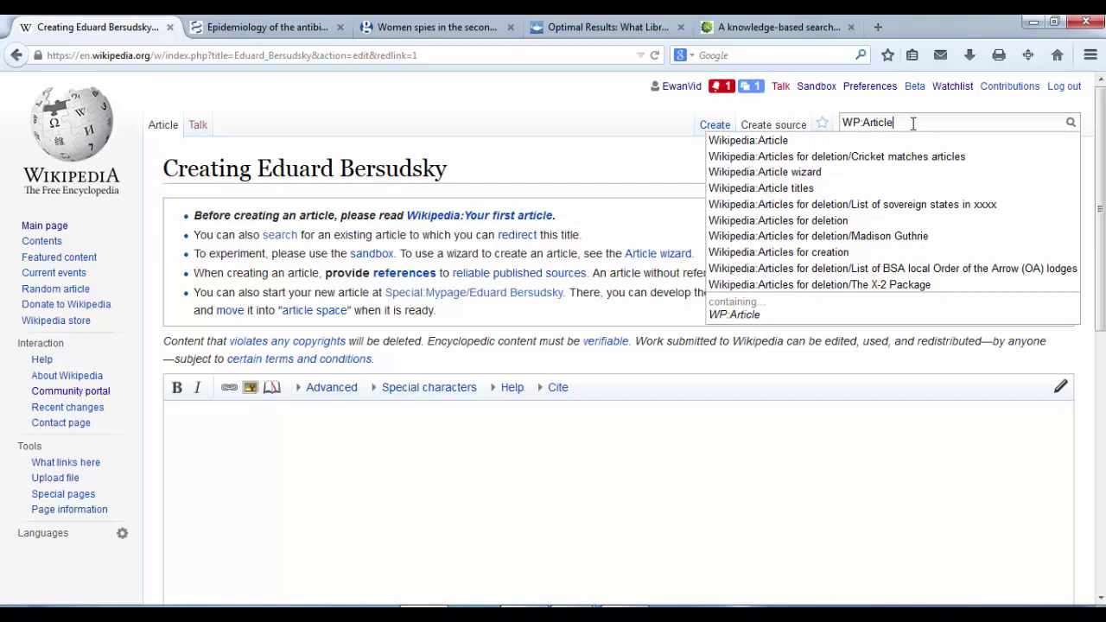
pyautogui.click(861, 196)
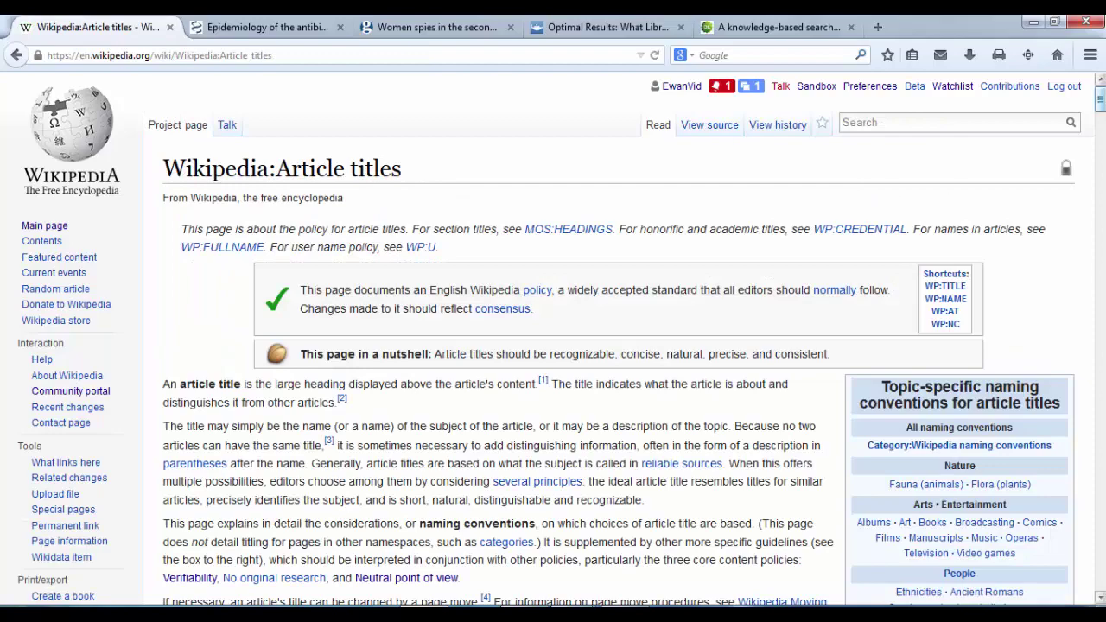
pyautogui.scroll(-5, 553, 345)
pyautogui.scroll(5, 553, 345)
pyautogui.click(35, 55)
pyautogui.click(15, 54)
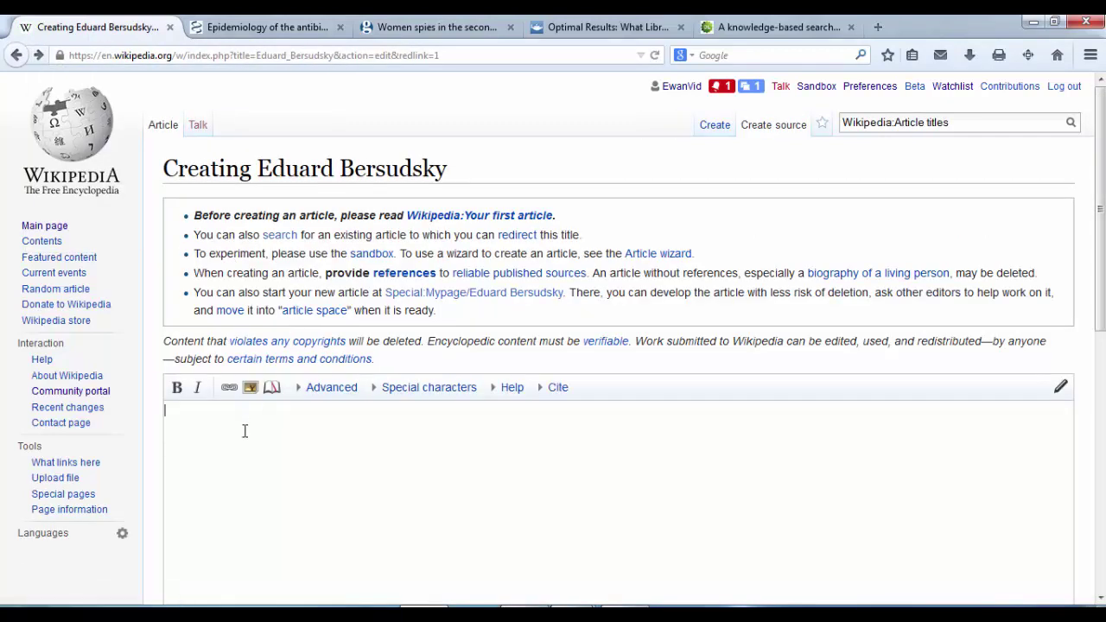
# - View the saved user sandbox page and go back to the Eduard Bersudsky article draft
pyautogui.click(817, 88)
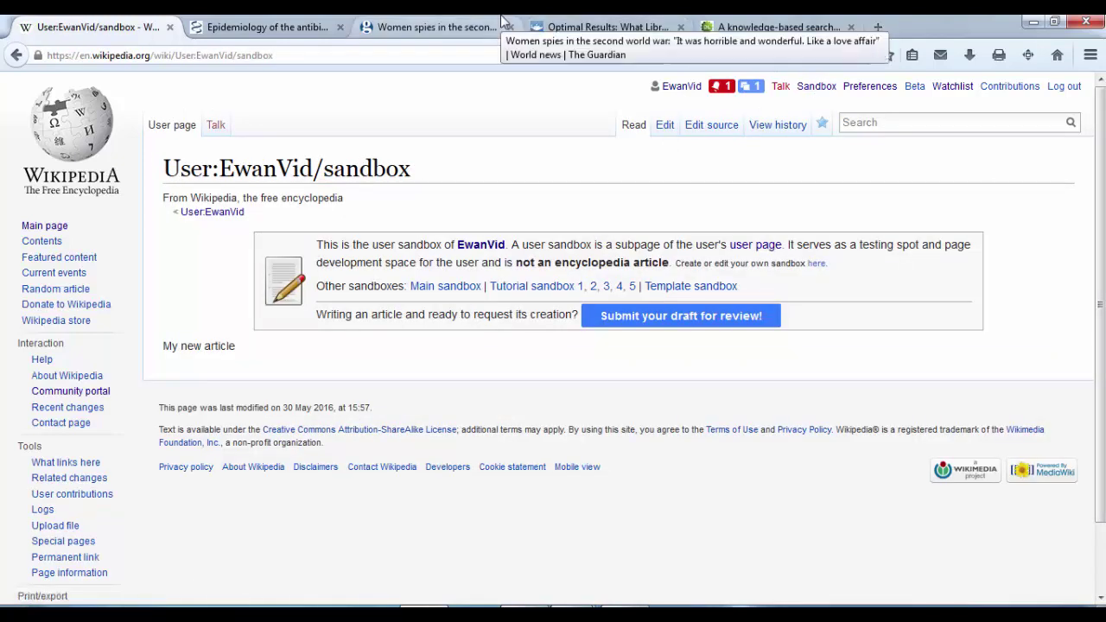
pyautogui.click(12, 59)
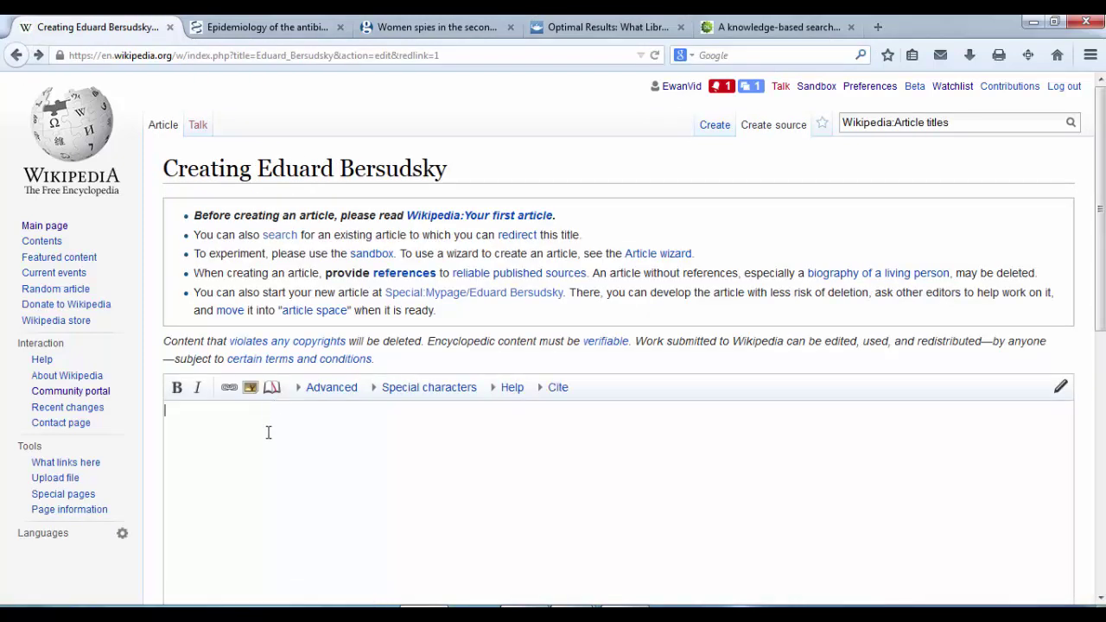
pyautogui.write('11111111')
pyautogui.press('Return')
pyautogui.press('BackSpace')
pyautogui.press('BackSpace')
pyautogui.press('BackSpace')
pyautogui.press('BackSpace')
pyautogui.press('BackSpace')
pyautogui.press('BackSpace')
pyautogui.press('BackSpace')
pyautogui.press('BackSpace')
pyautogui.press('BackSpace')
pyautogui.press('BackSpace')
pyautogui.press('BackSpace')
pyautogui.press('BackSpace')
# - Enter the edit summary "Creating new page" for the Eduard Bersudsky article
pyautogui.scroll(-1, 268, 432)
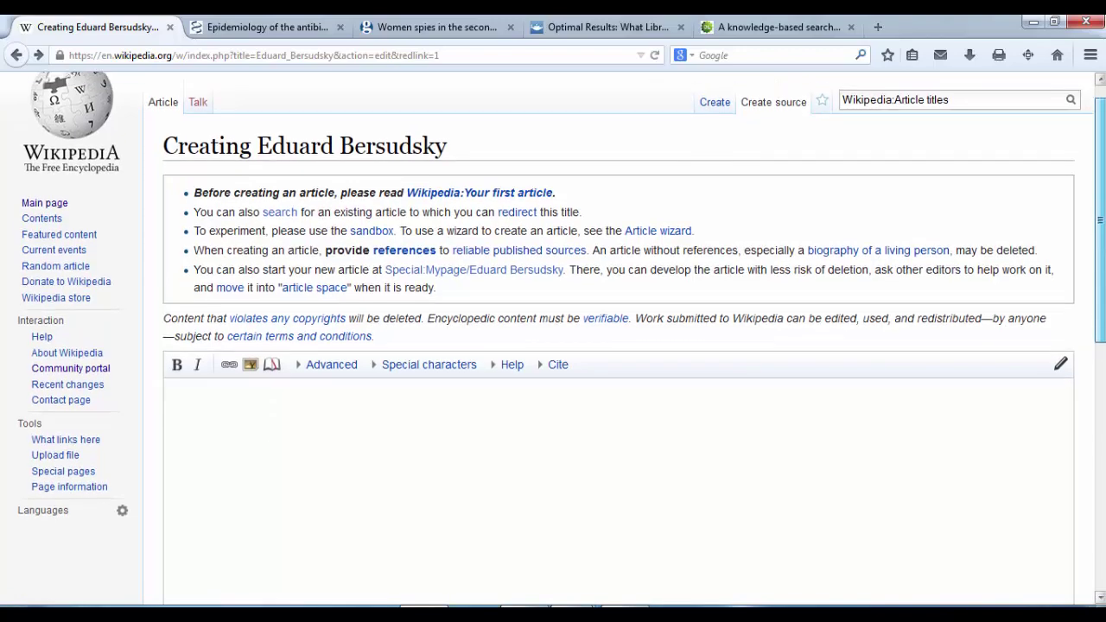
pyautogui.scroll(-3, 553, 346)
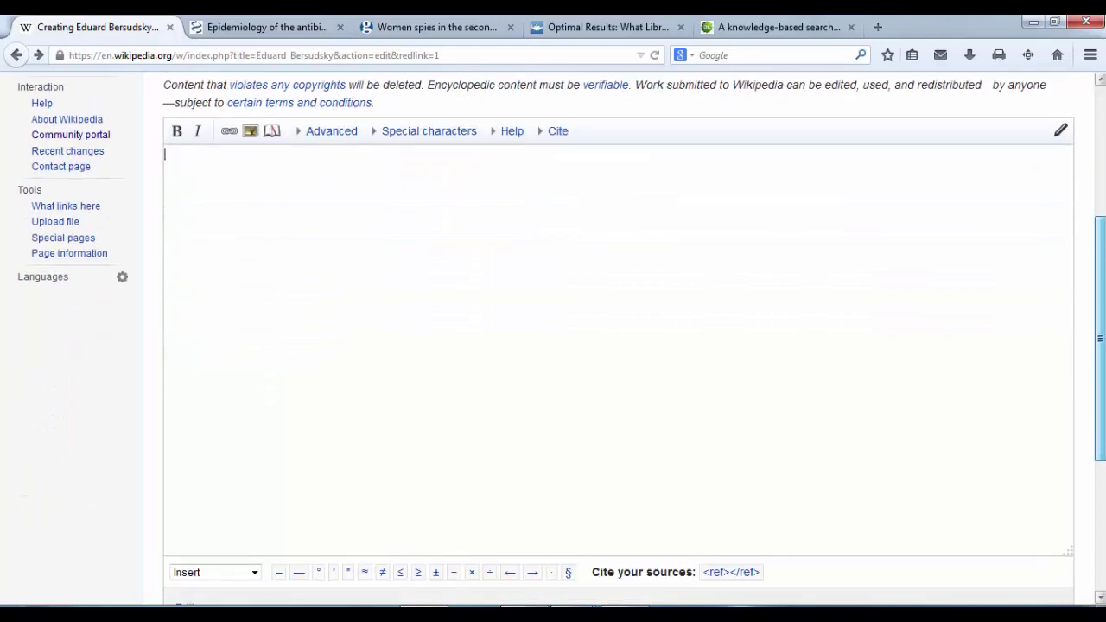
pyautogui.scroll(-1, 554, 345)
pyautogui.scroll(-3, 553, 345)
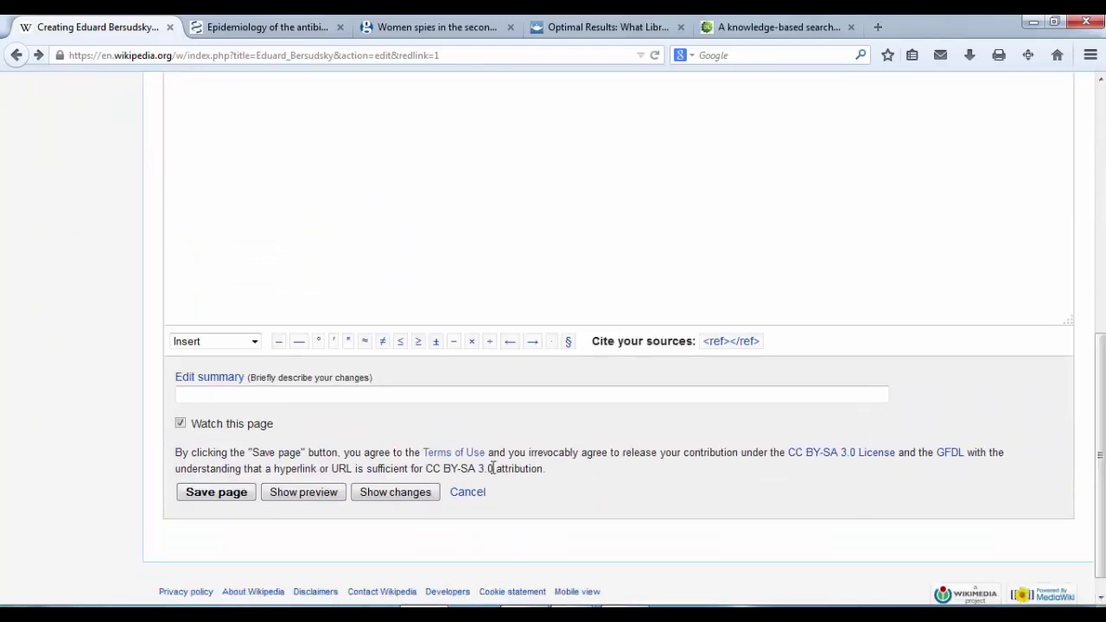
pyautogui.click(326, 397)
pyautogui.write('Cr')
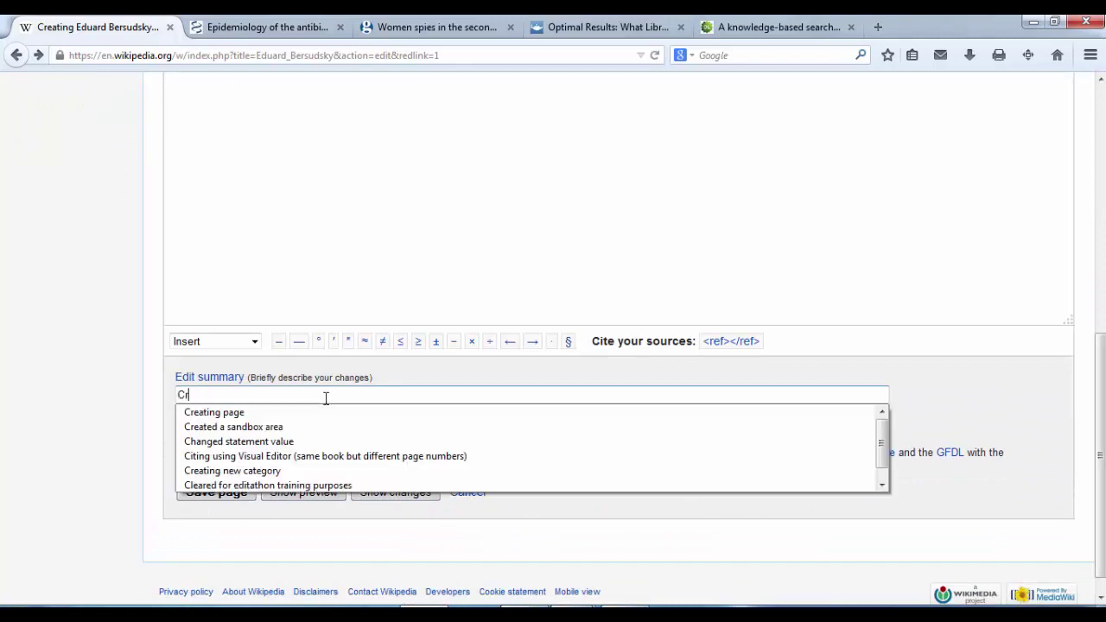
pyautogui.write('eating new page')
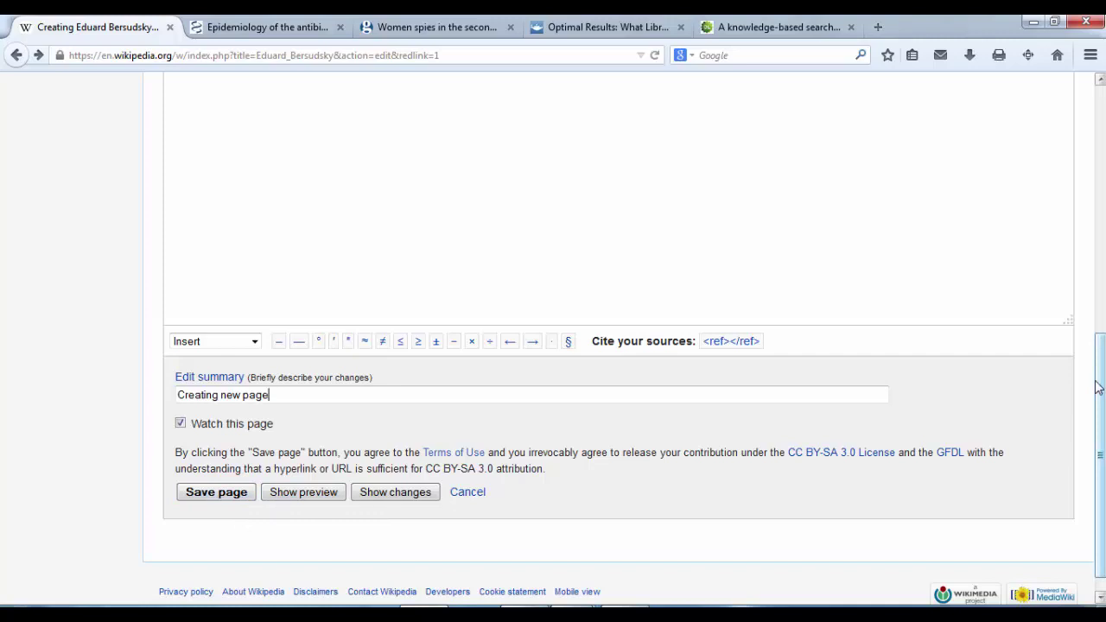
# - Switch from source editing to creating the Eduard Bersudsky article in the visual editor
pyautogui.moveTo(1098, 387); pyautogui.dragTo(1104, 136)
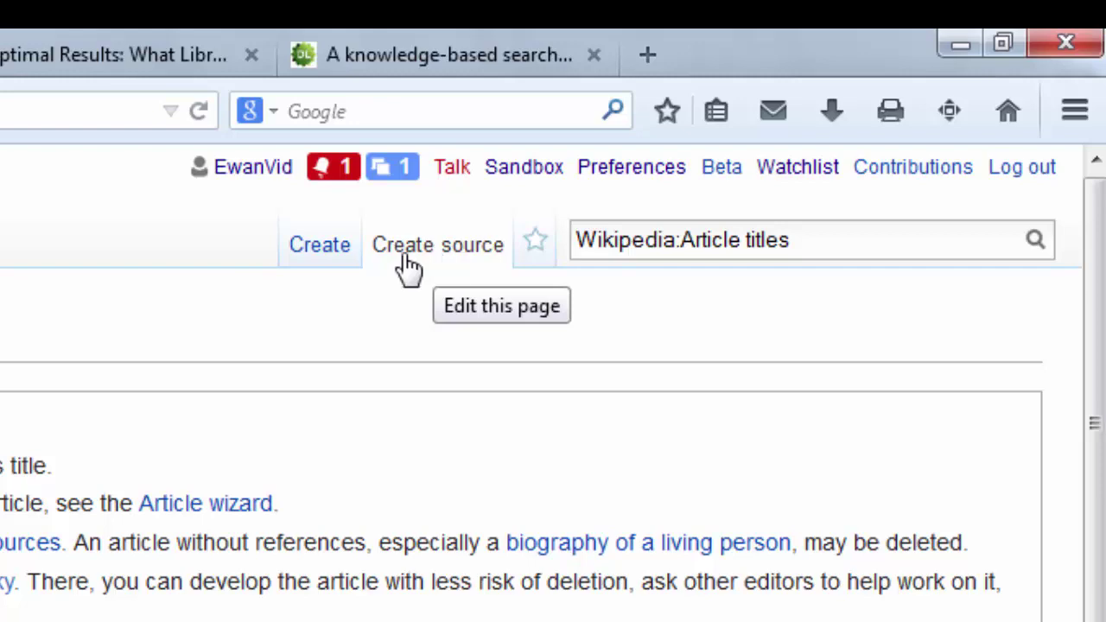
pyautogui.click(324, 267)
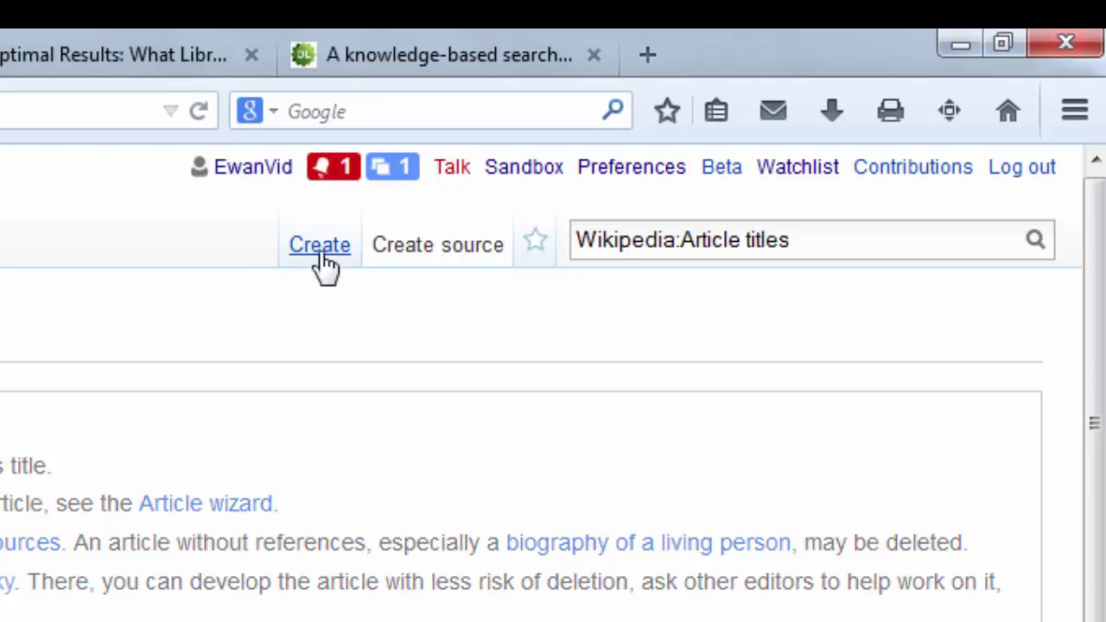